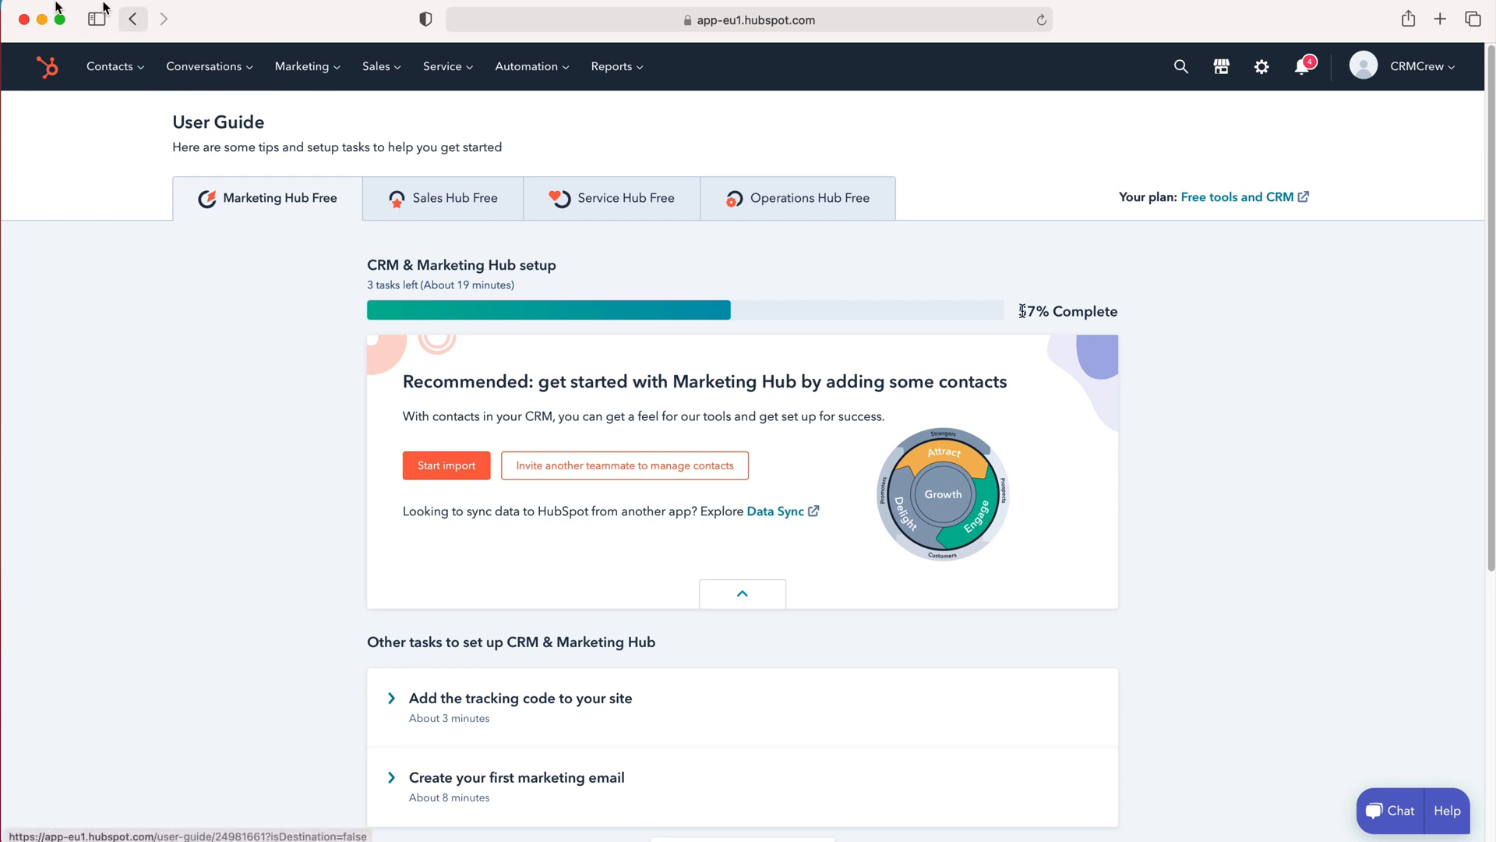
# - Expand the Conversations menu in the top navigation bar
pyautogui.click(240, 73)
# - Go to Inbox, showing the three sample conversations
pyautogui.click(191, 131)
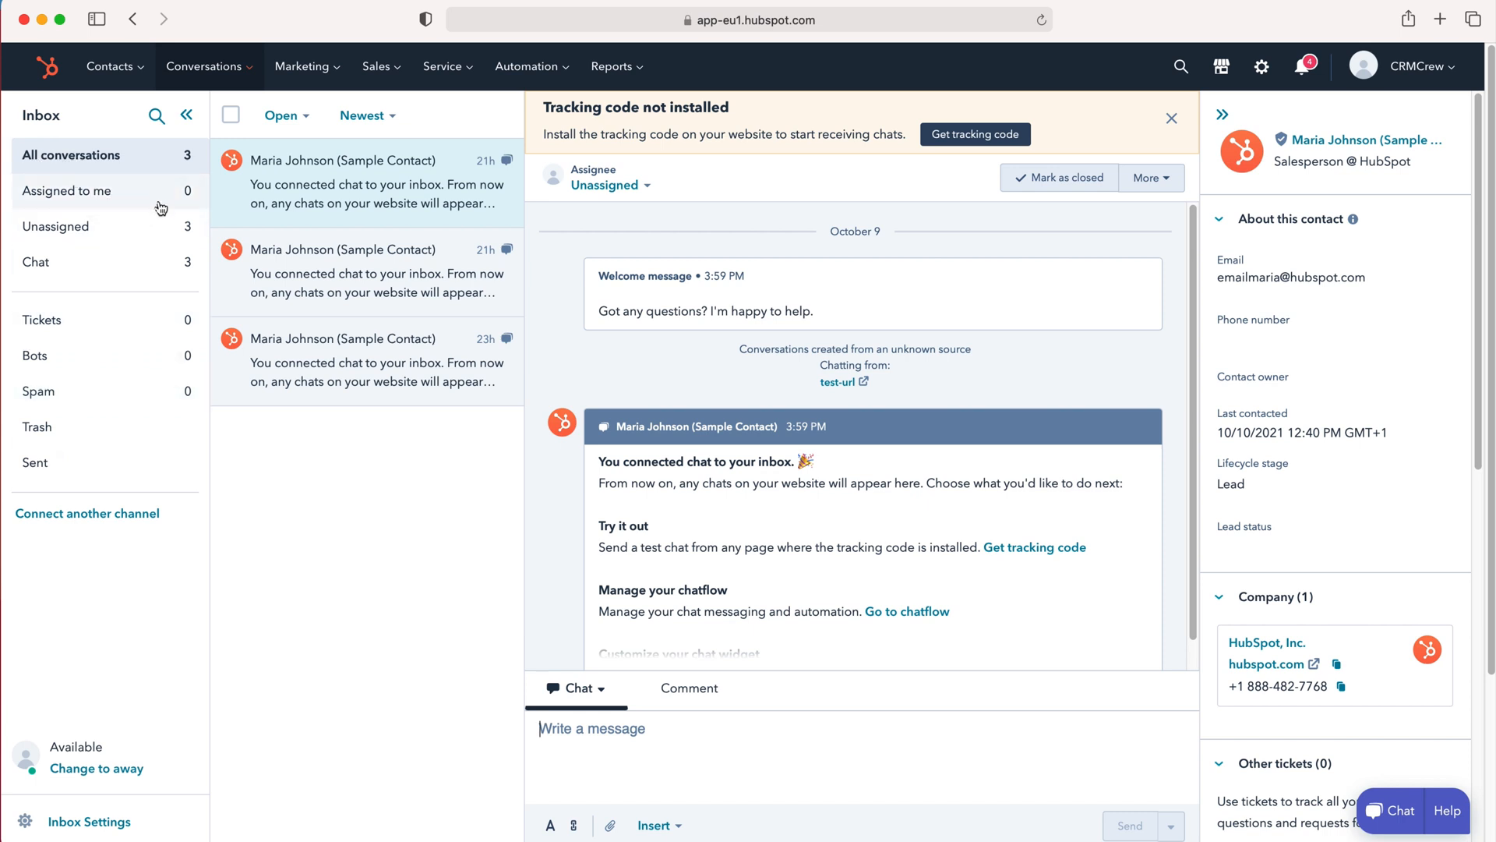
pyautogui.moveTo(366, 184)
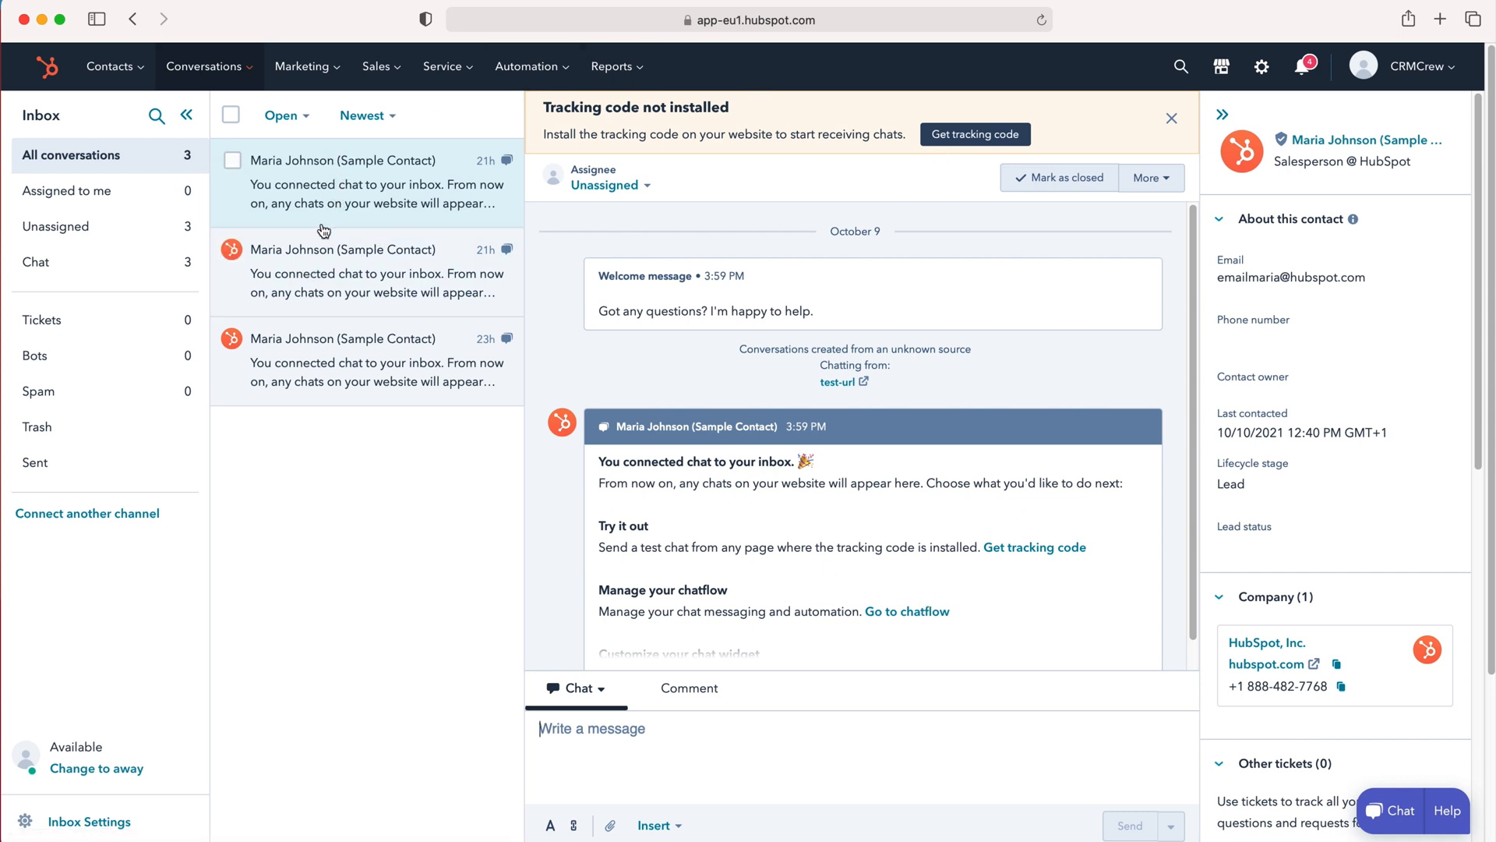
# - Clear the existing draft reply in the second conversation's thread
pyautogui.click(309, 264)
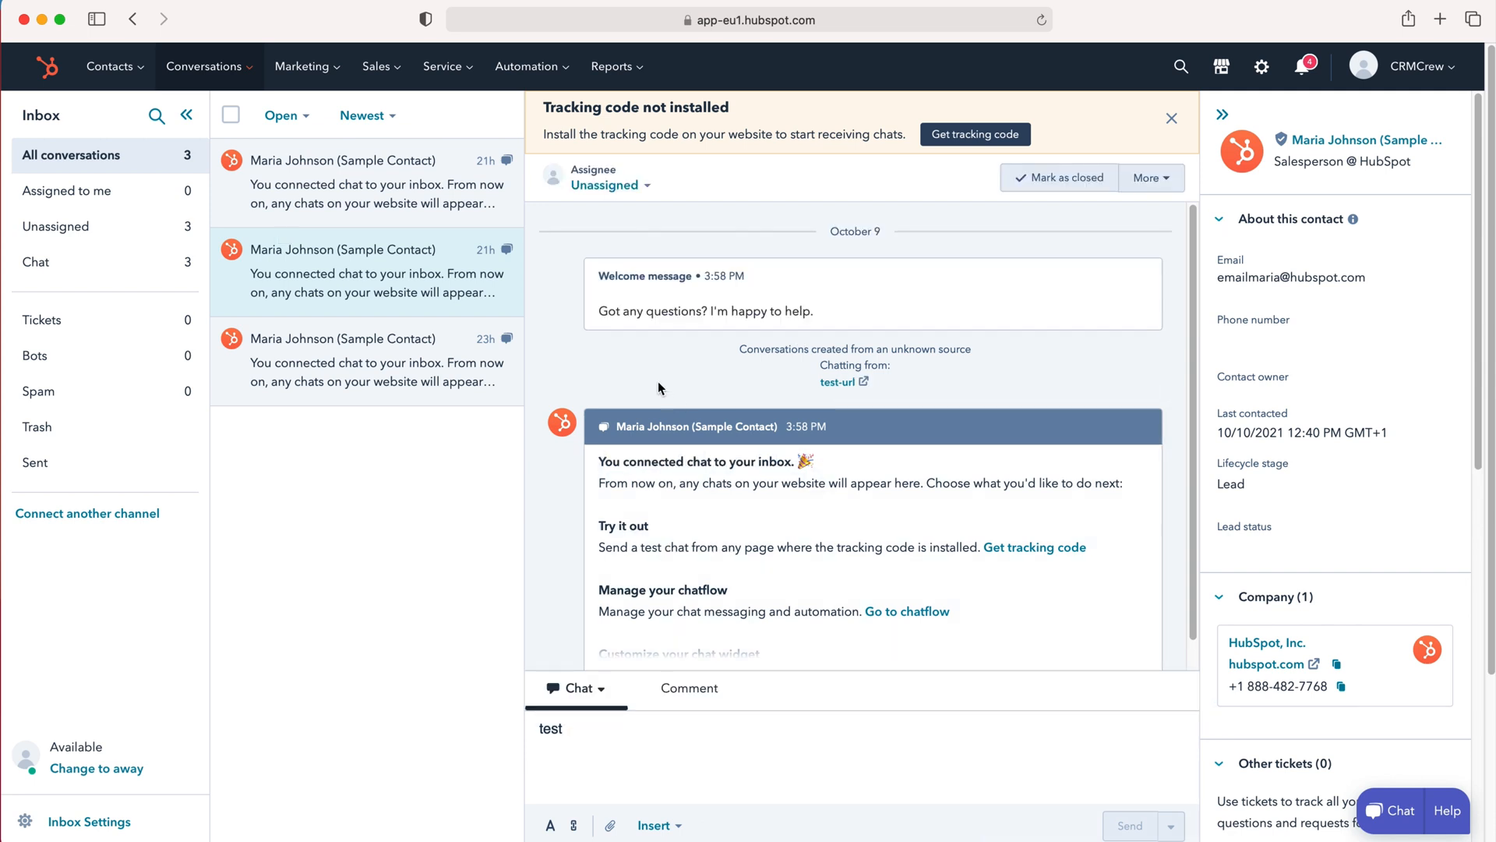
pyautogui.moveTo(568, 729); pyautogui.dragTo(483, 721)
pyautogui.press('BackSpace')
pyautogui.write('test')
# - Review the Insert options available for a reply, then dismiss them
pyautogui.click(652, 825)
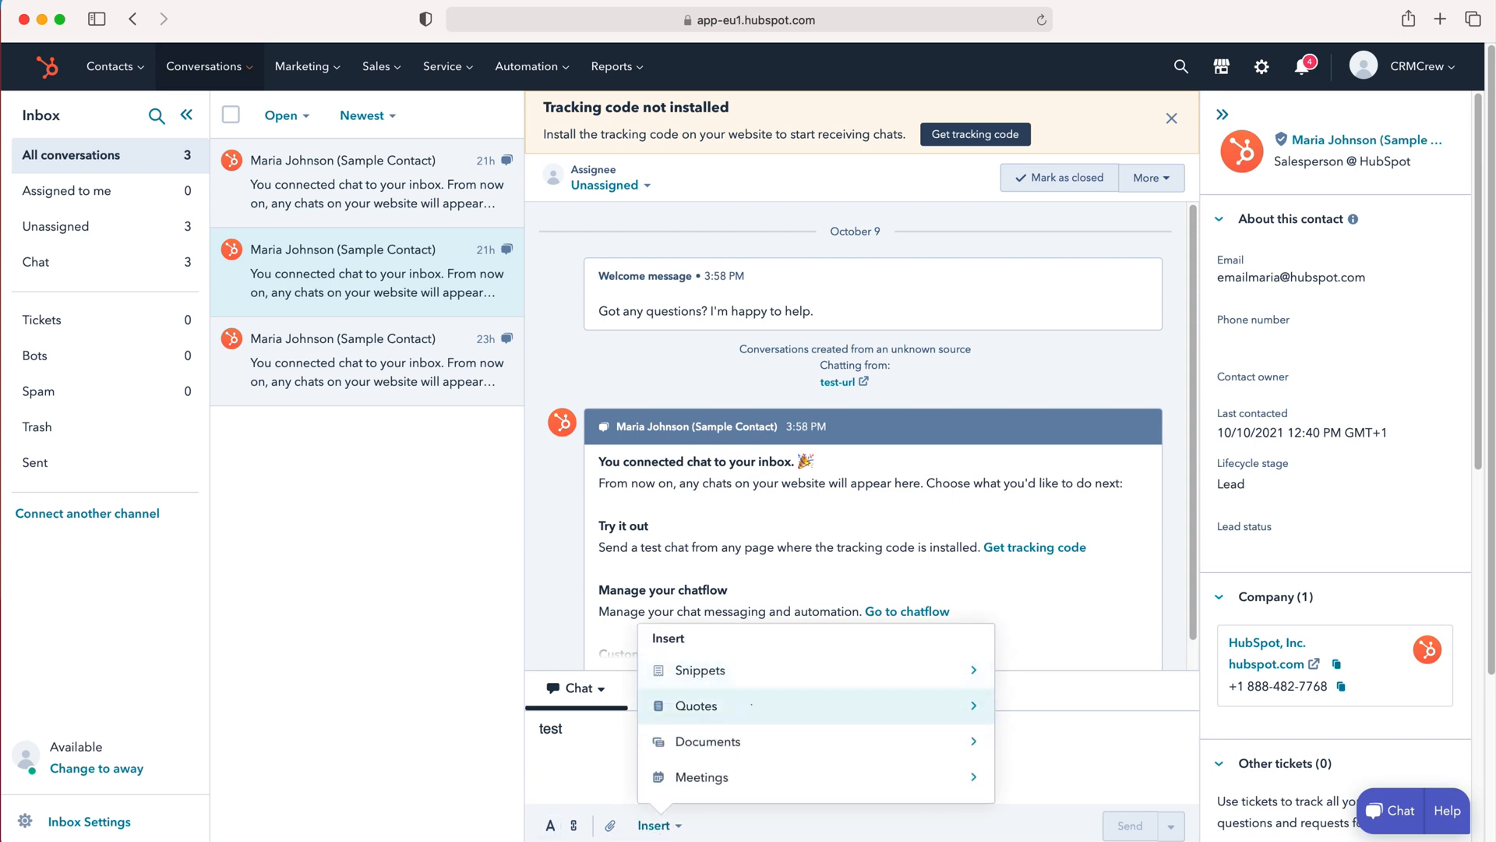
pyautogui.click(565, 773)
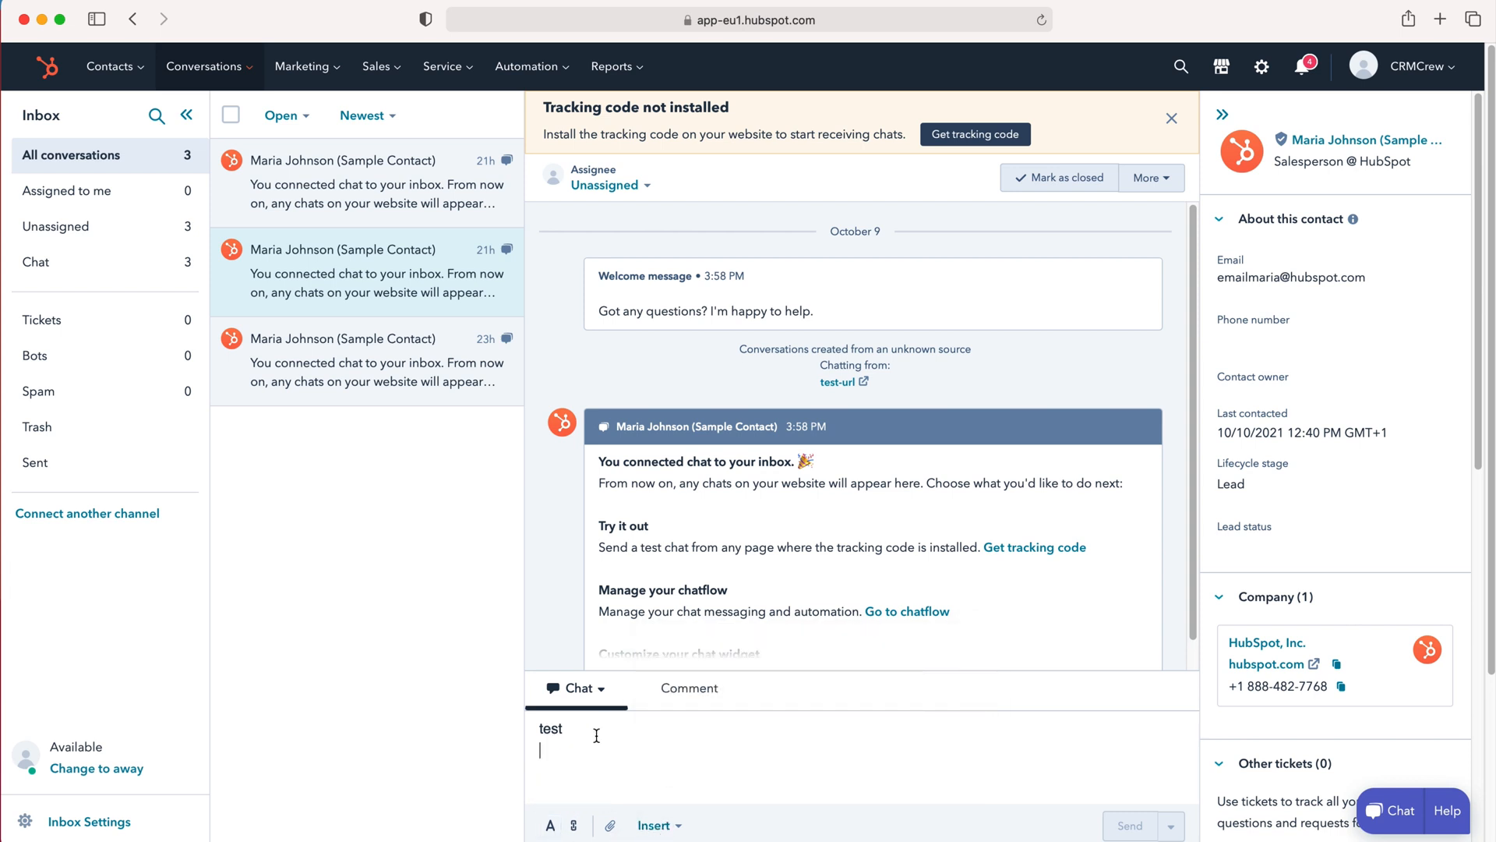
# - Switch the message box to Comment mode for a team-only note
pyautogui.click(674, 689)
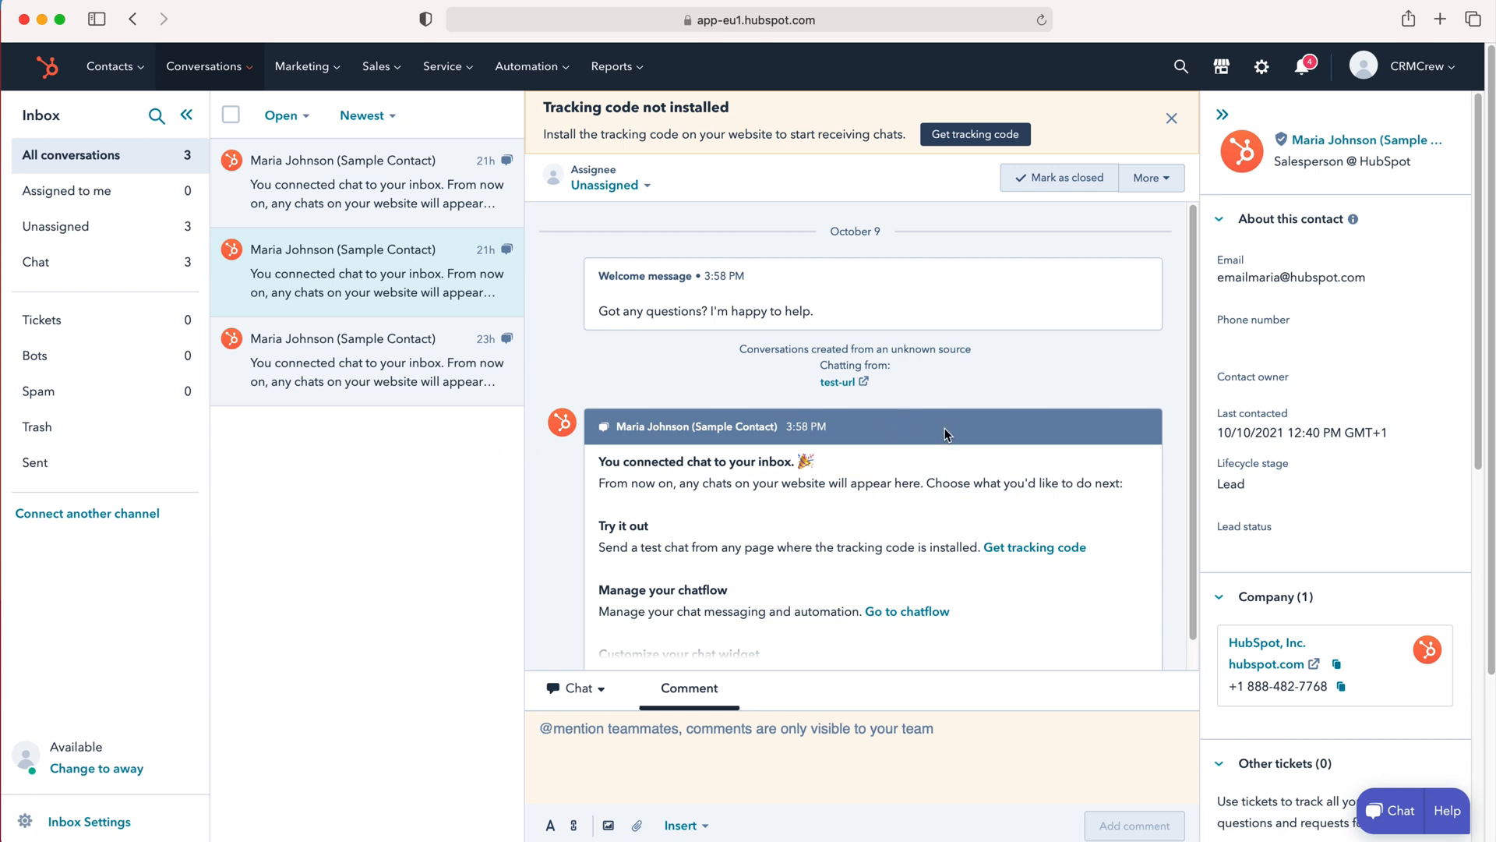
pyautogui.click(122, 515)
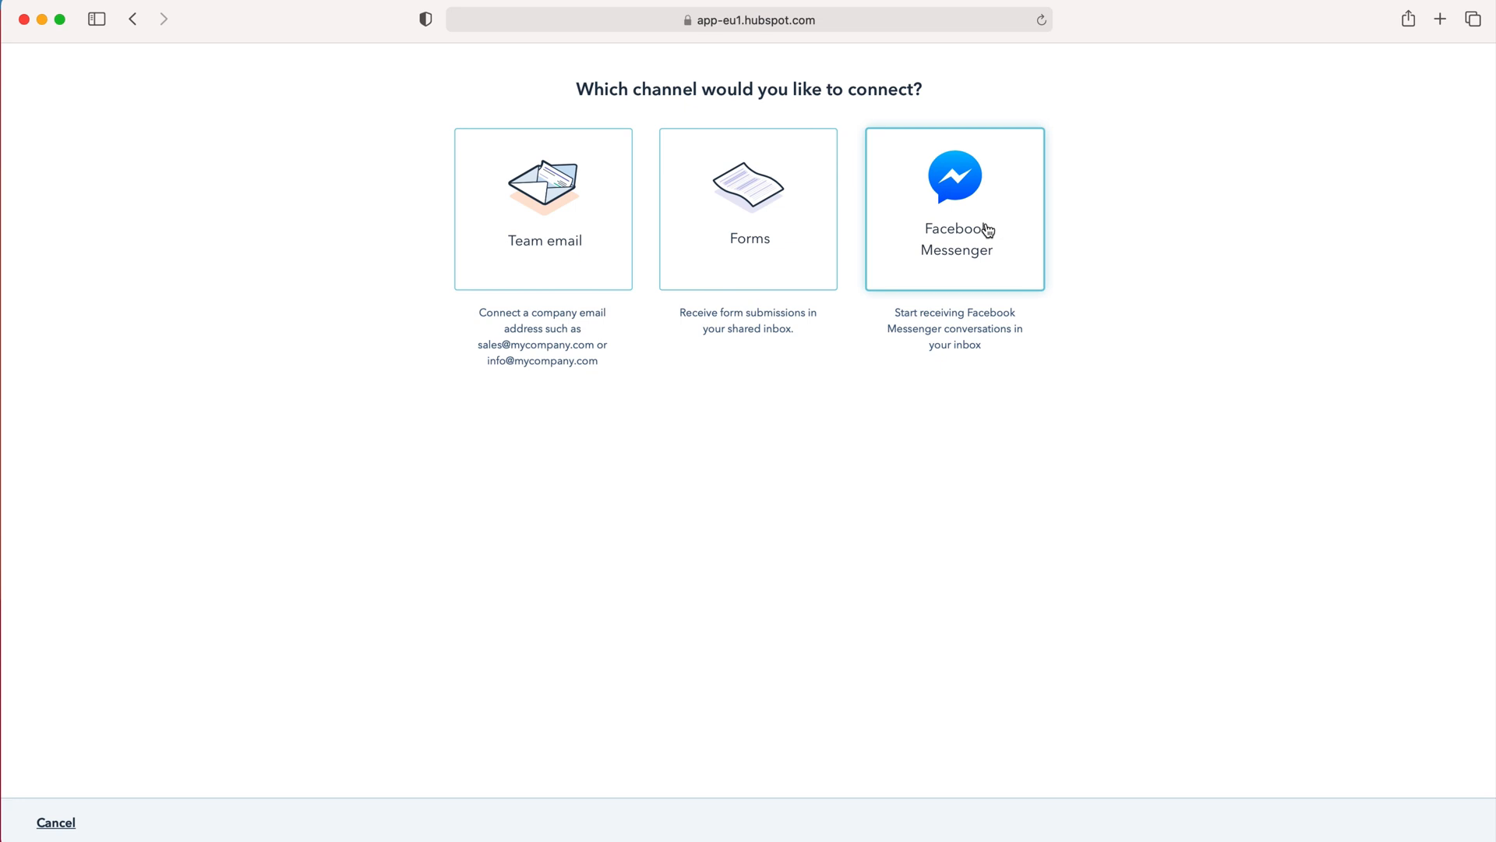
pyautogui.click(131, 16)
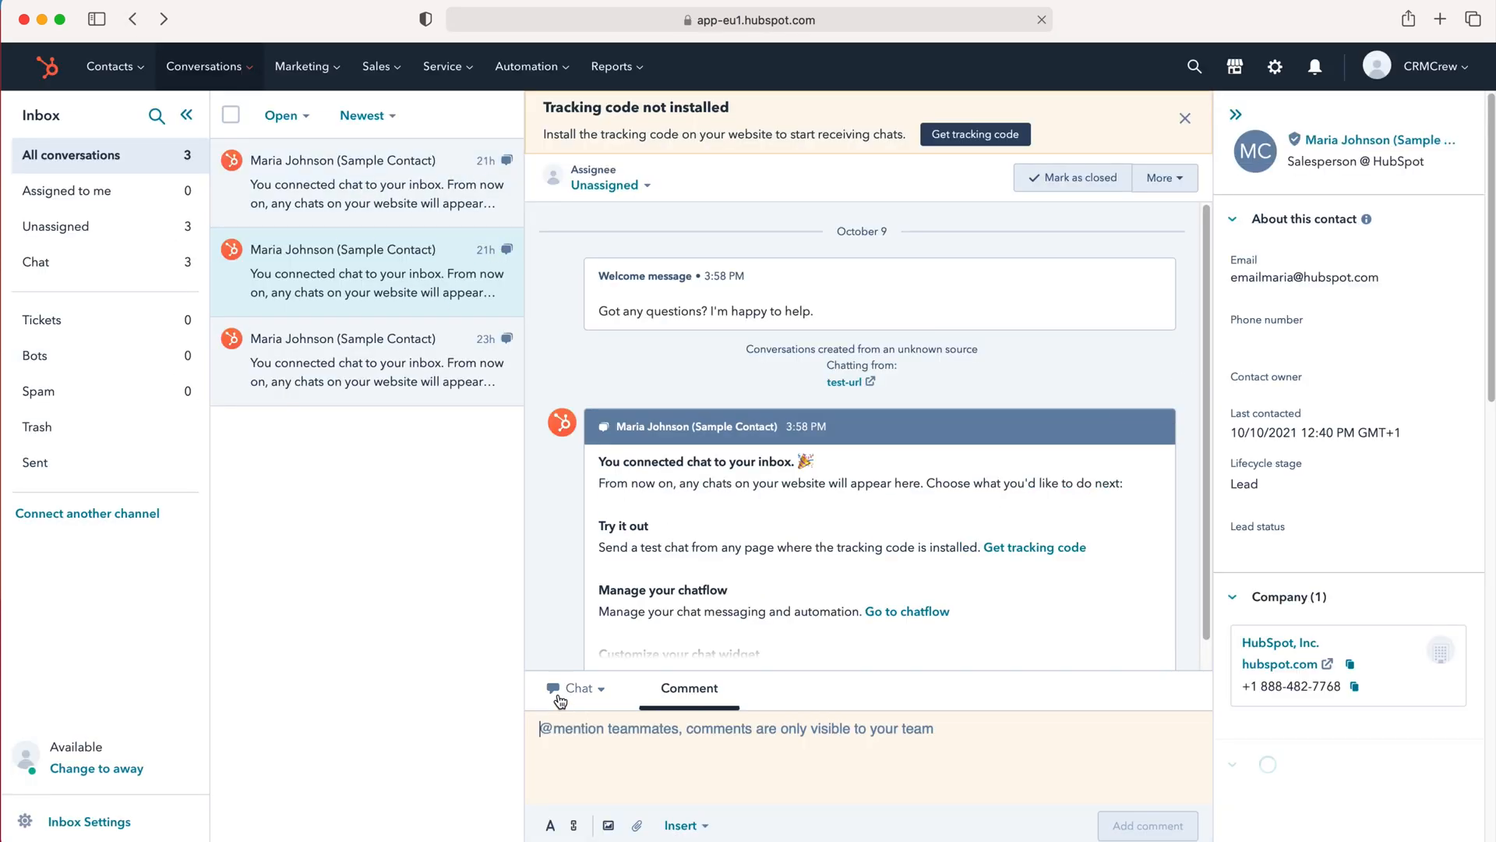
pyautogui.click(1163, 181)
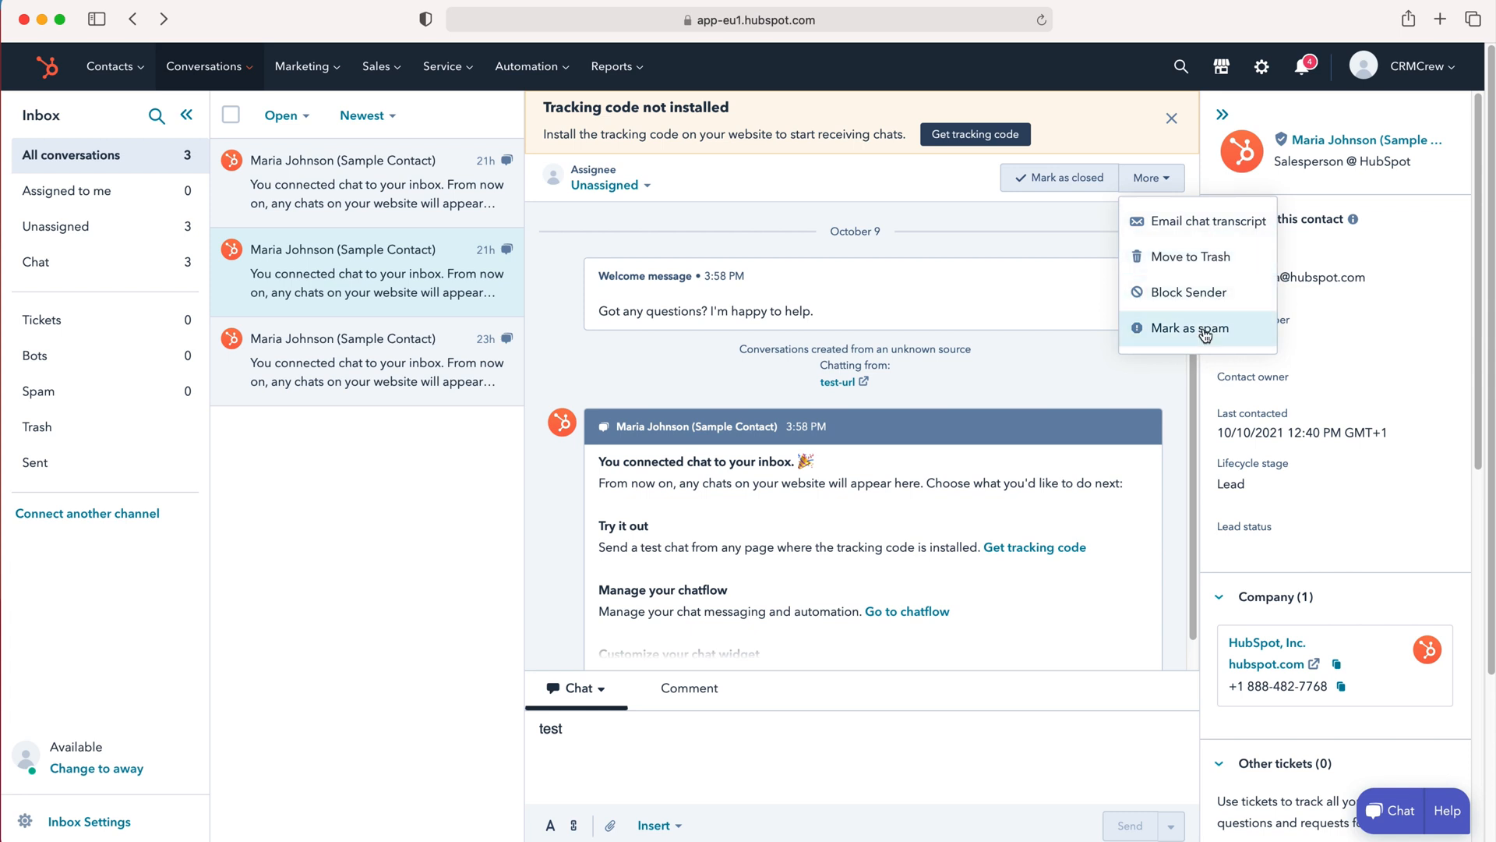
pyautogui.click(293, 290)
pyautogui.moveTo(367, 271)
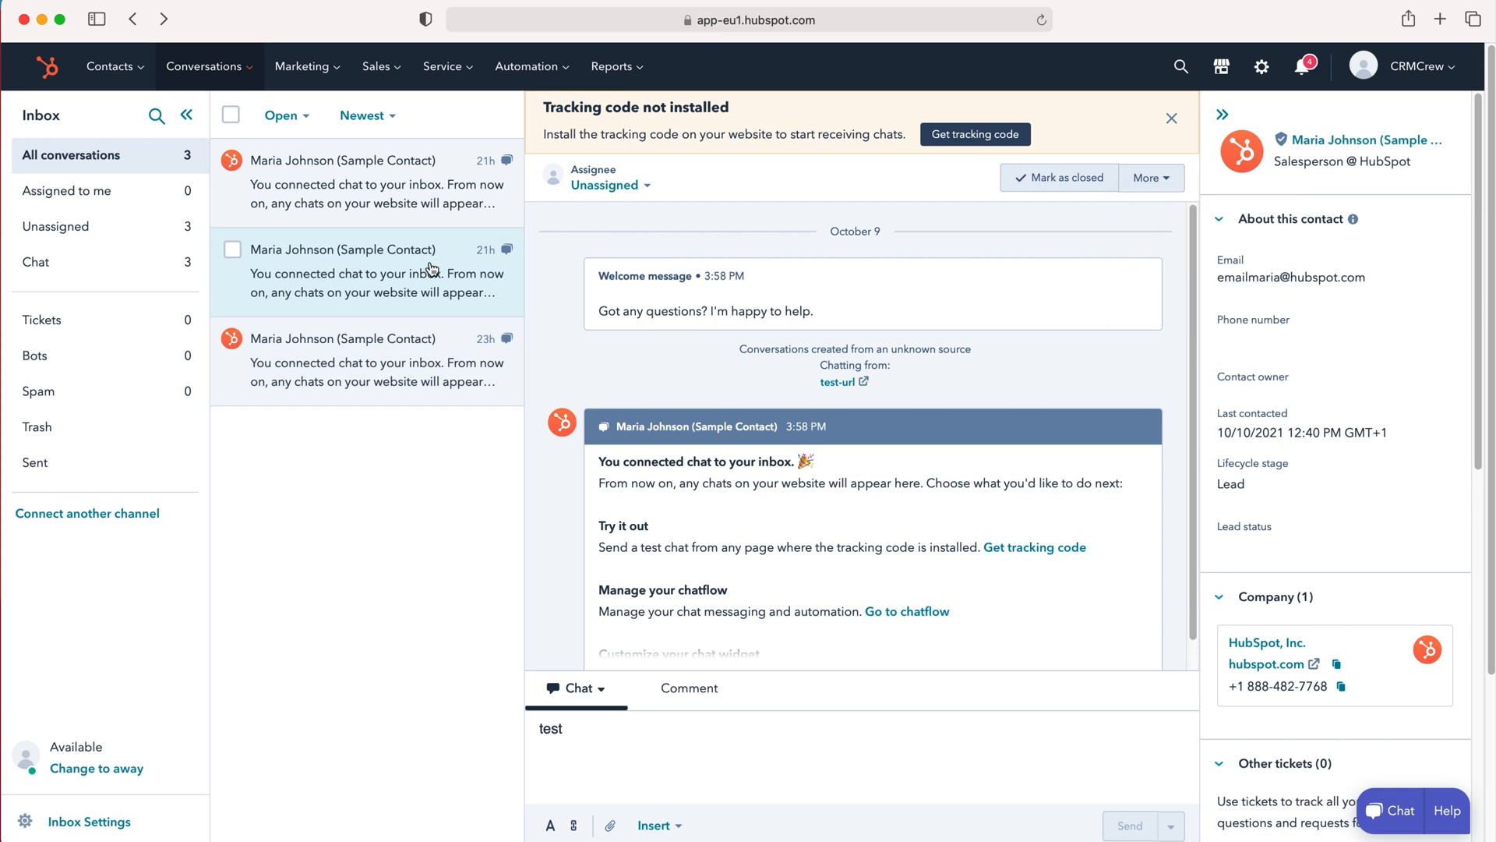
# - Check the second conversation's checkbox for bulk actions
pyautogui.click(233, 249)
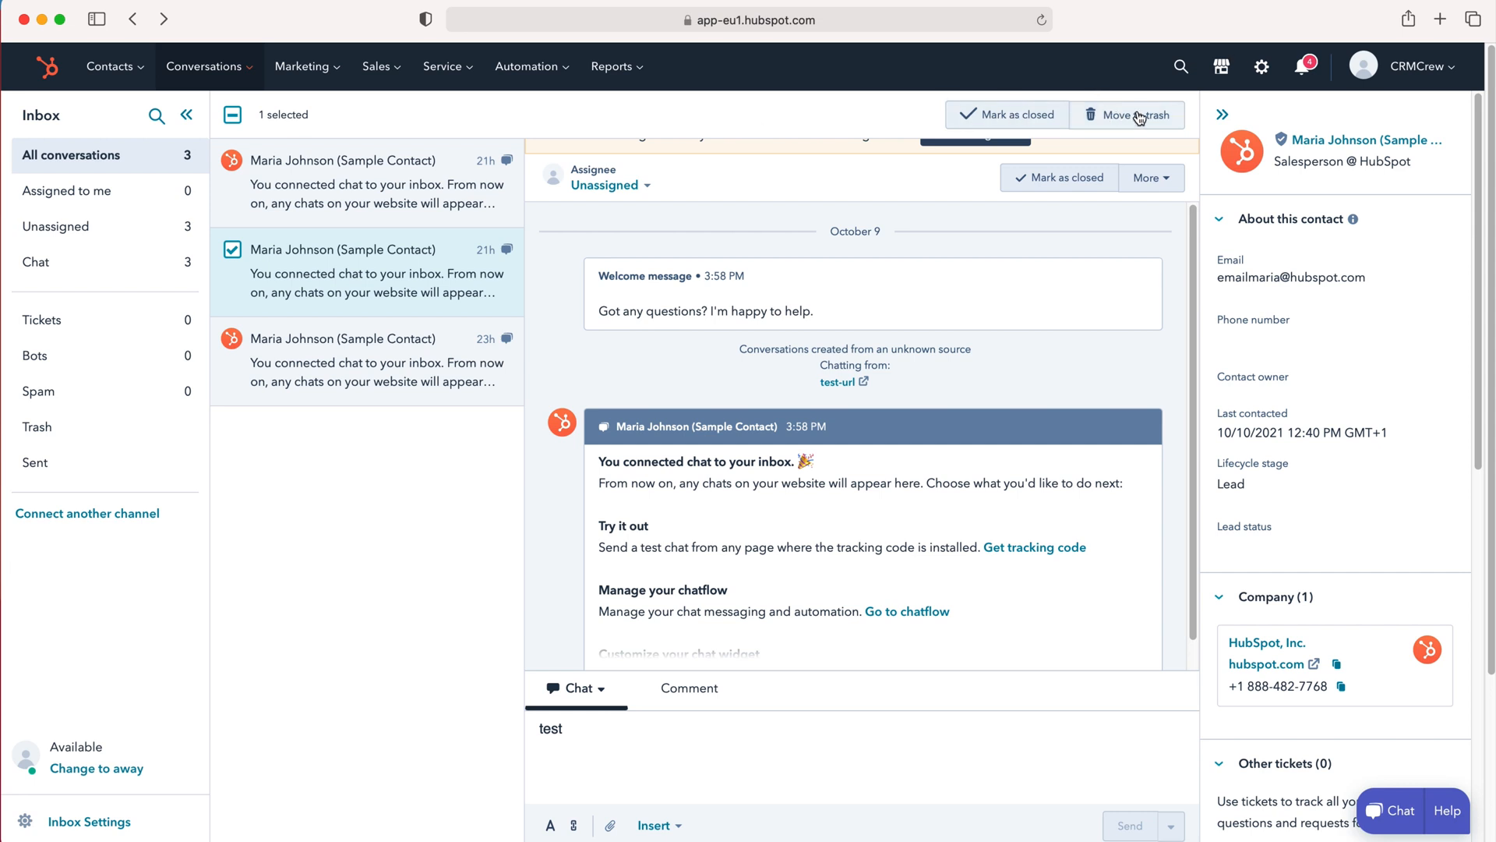
# - View the assignable users under Unassigned, then dismiss the list leaving it unassigned
pyautogui.click(644, 191)
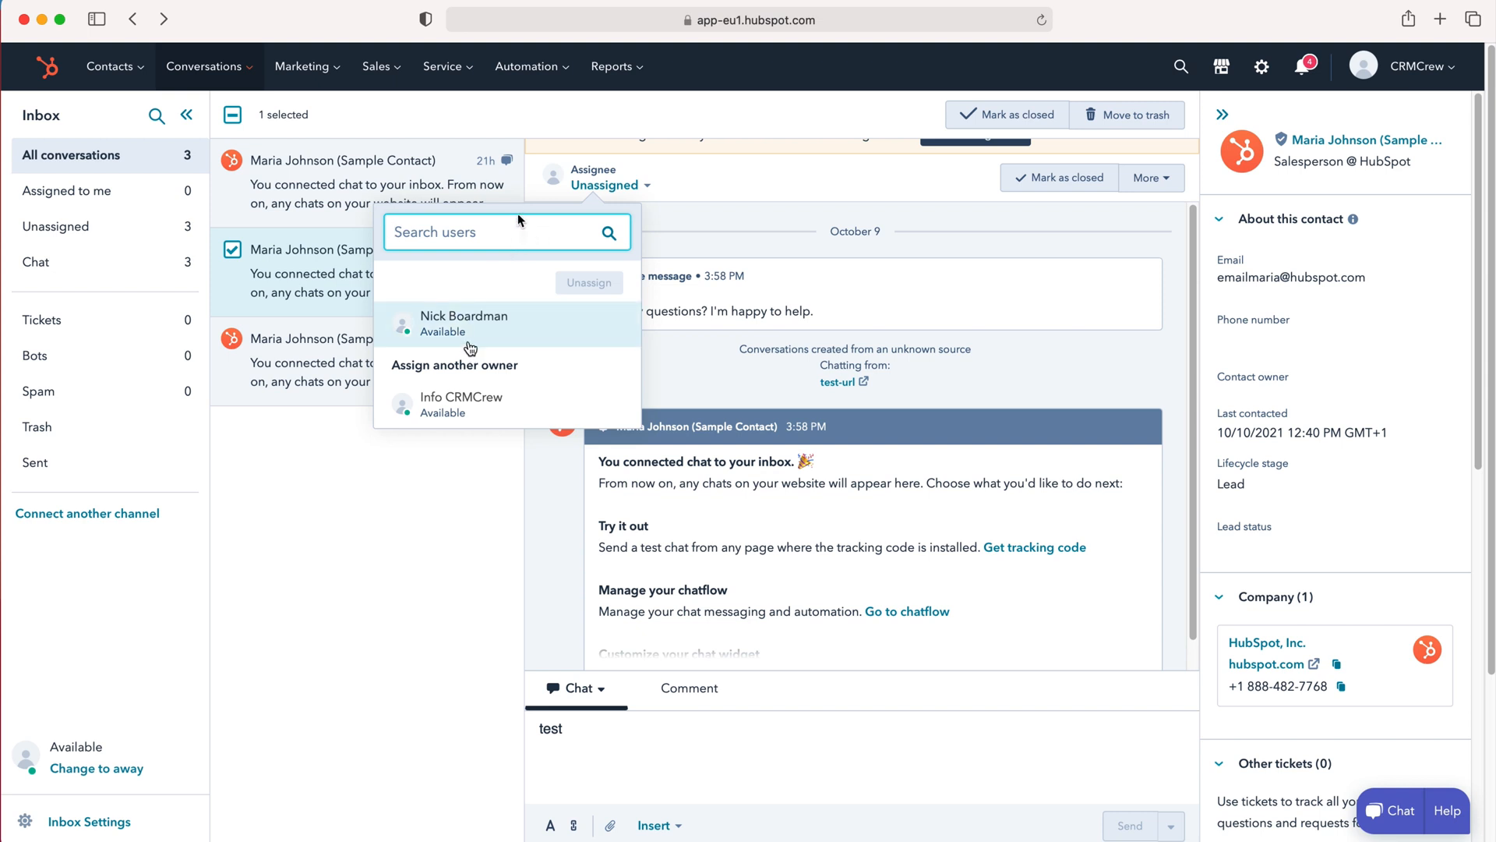
pyautogui.click(511, 134)
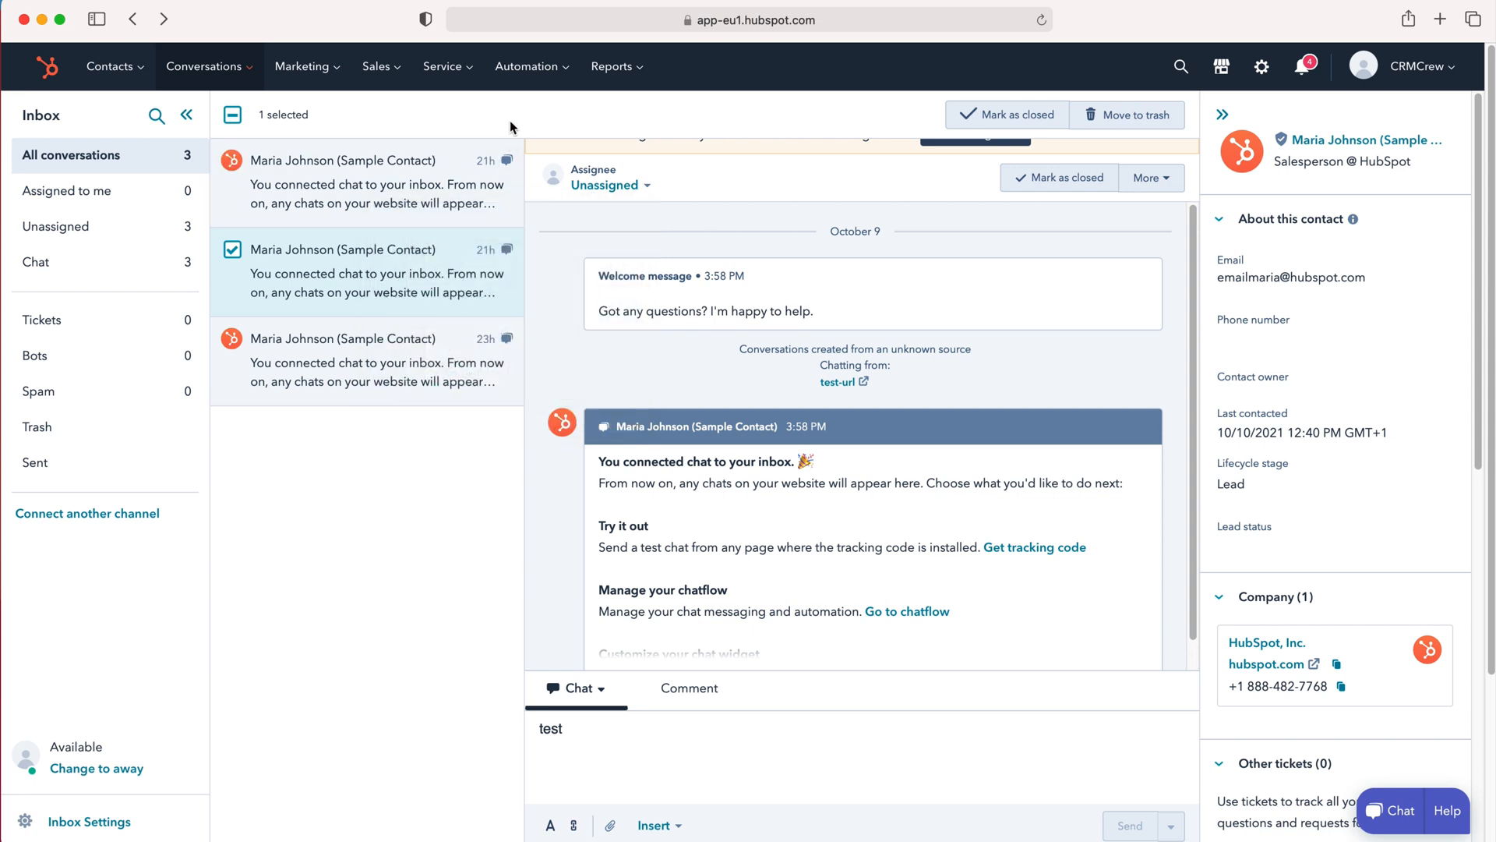